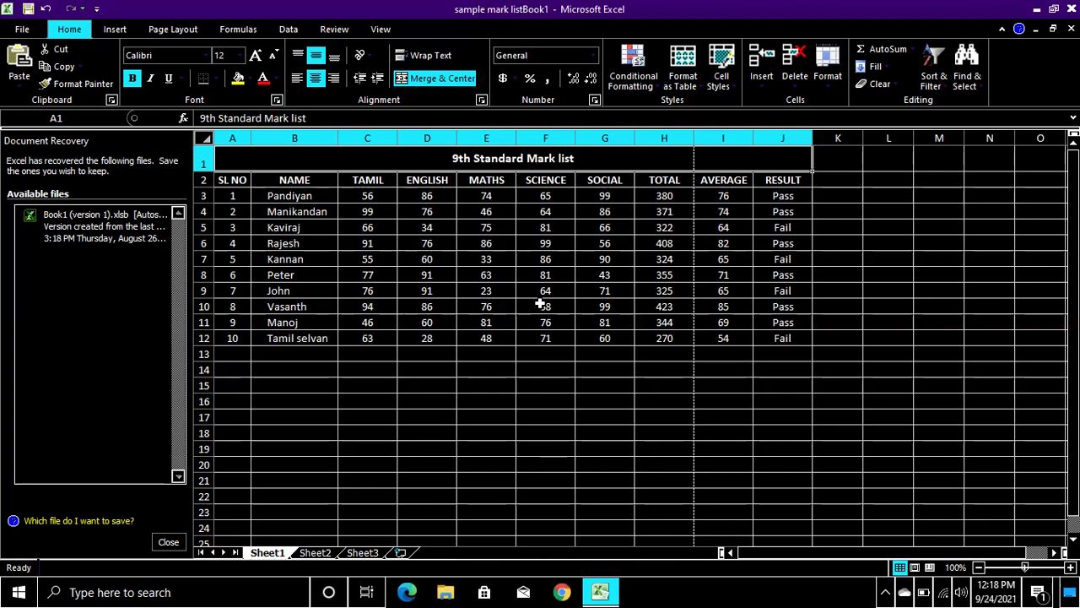
- Check the table's extent, from the SL NO heading across to RESULT and down to row 12
{"action": "key", "text": "Down"}
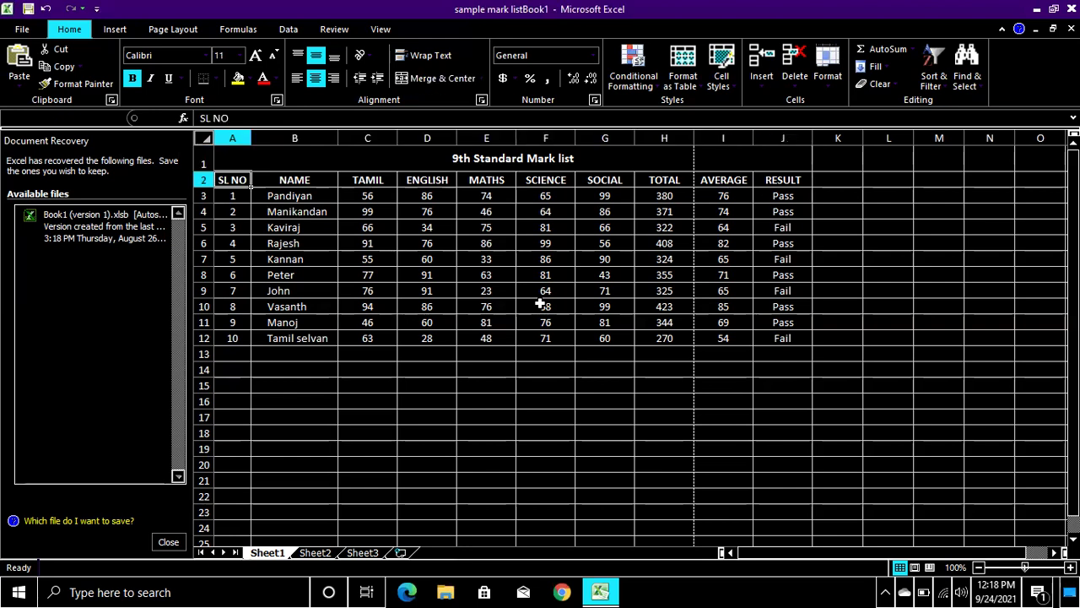
{"action": "key", "text": "ctrl+Right"}
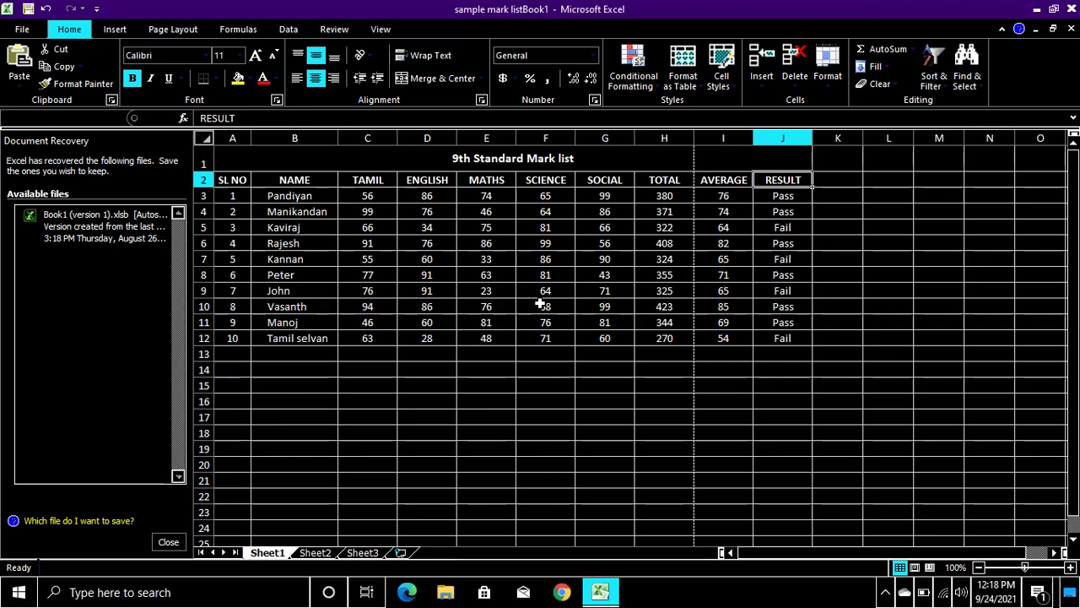
{"action": "key", "text": "ctrl+Left"}
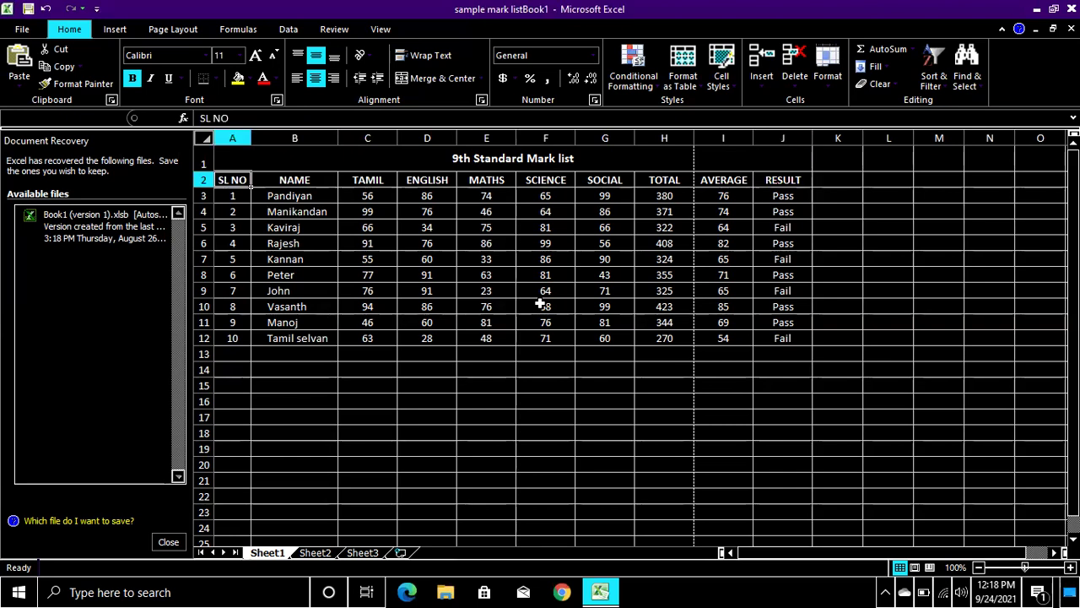
{"action": "key", "text": "ctrl+Down"}
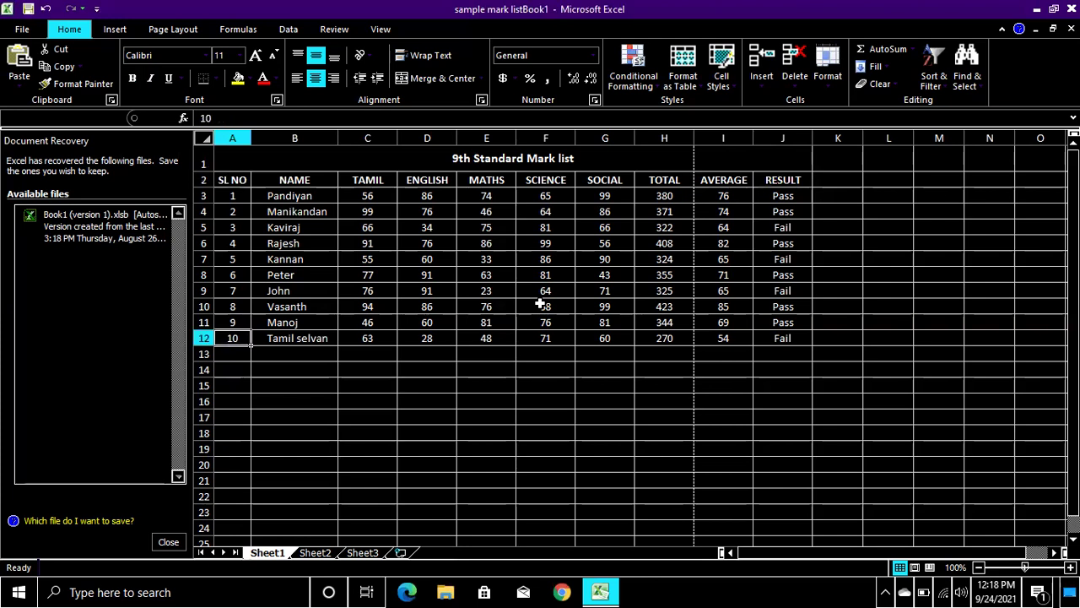
{"action": "key", "text": "Right"}
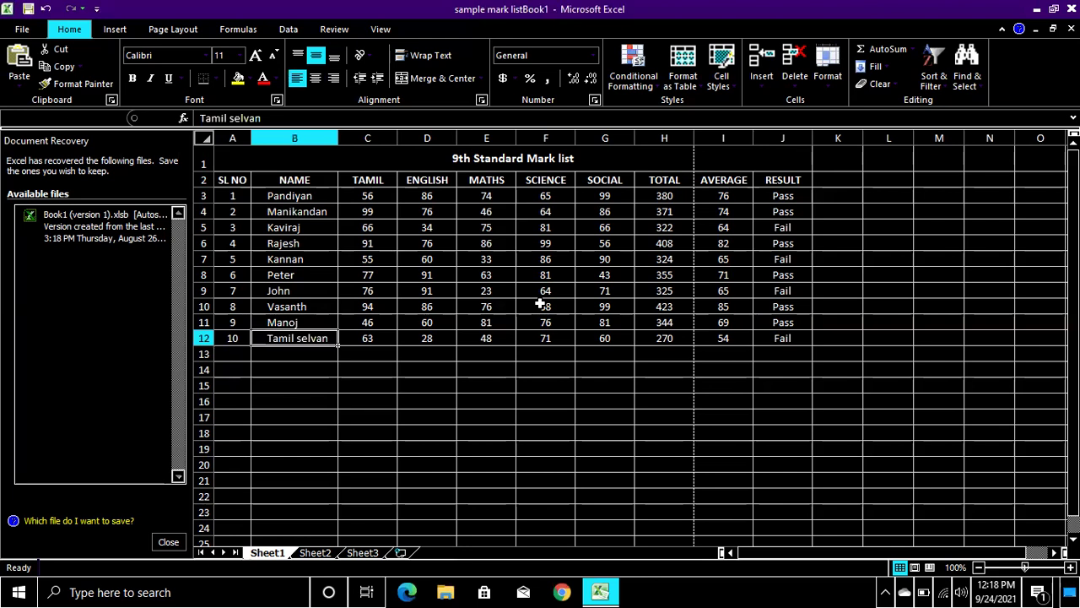
{"action": "key", "text": "ctrl+Right"}
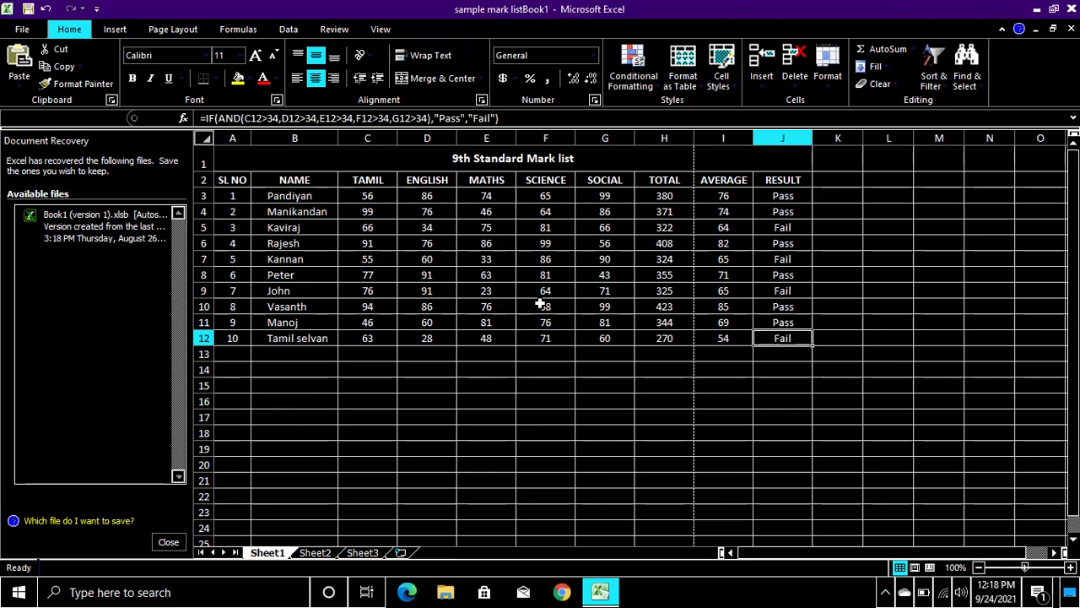
- Select the range A1:J12 using Go To (Ctrl+G)
{"action": "key", "text": "ctrl+g"}
{"action": "type", "text": "a1:j12"}
{"action": "key", "text": "Return"}
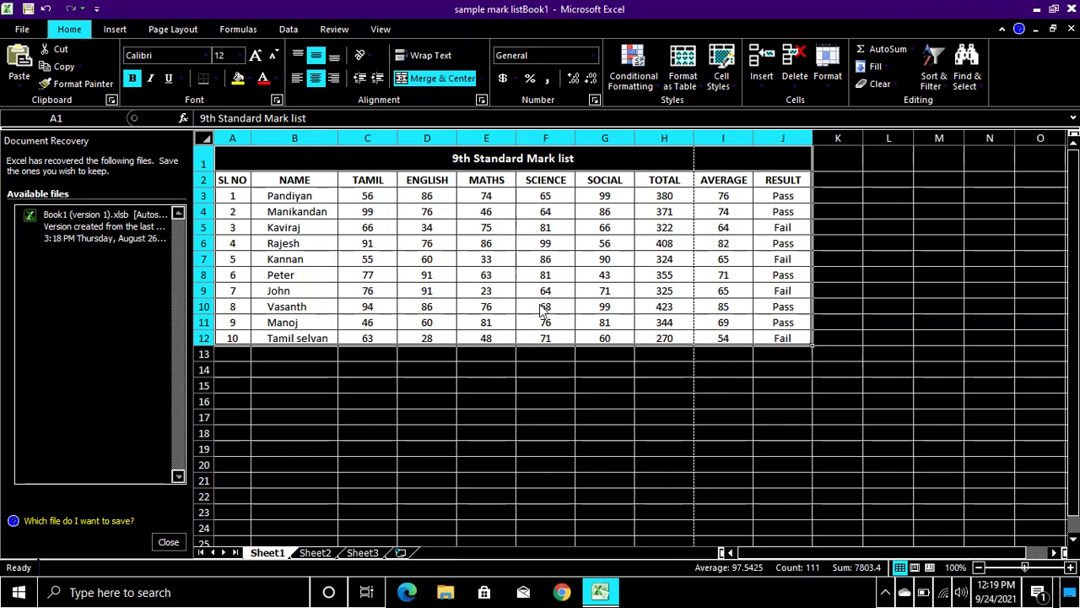
- Open Format Cells for the selected A1:J12 table to show its Border options
{"action": "key", "text": "ctrl+1"}
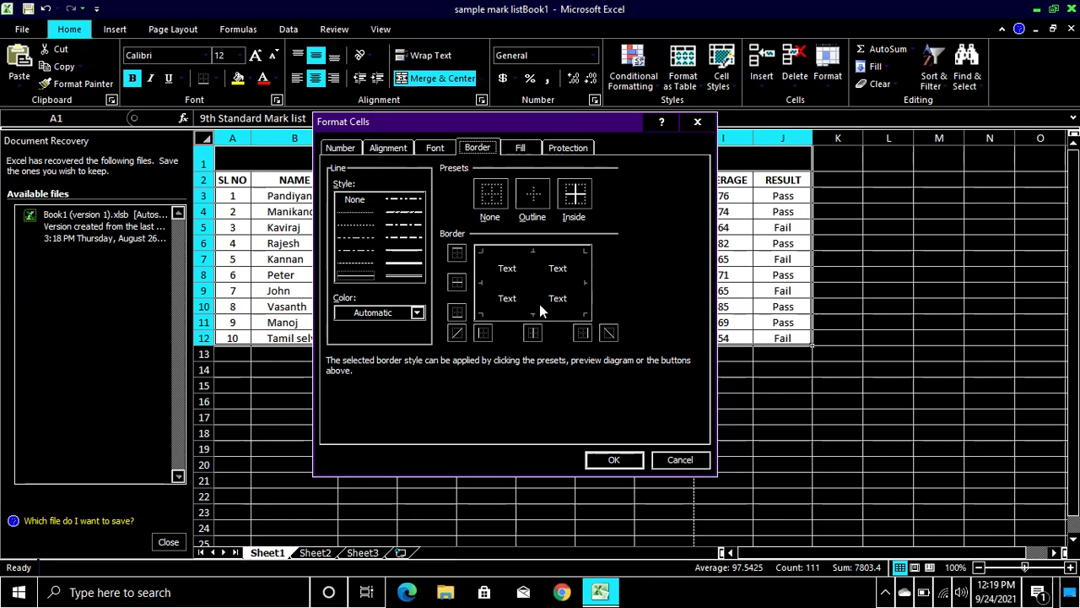
{"action": "key", "text": "ctrl+shift+Tab"}
{"action": "key", "text": "ctrl+shift+Tab"}
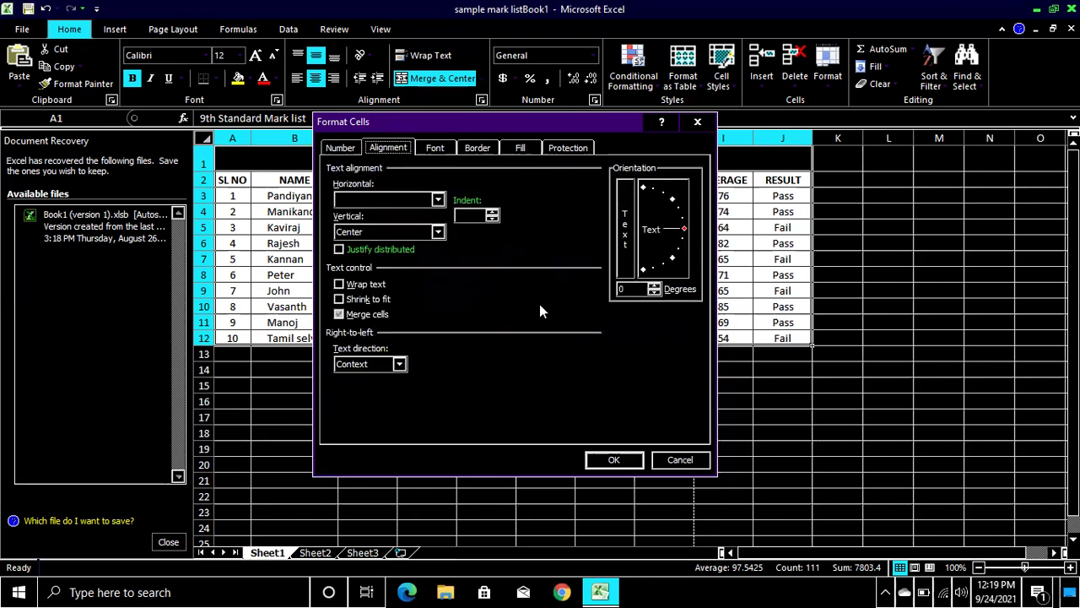
{"action": "key", "text": "ctrl+shift+Tab"}
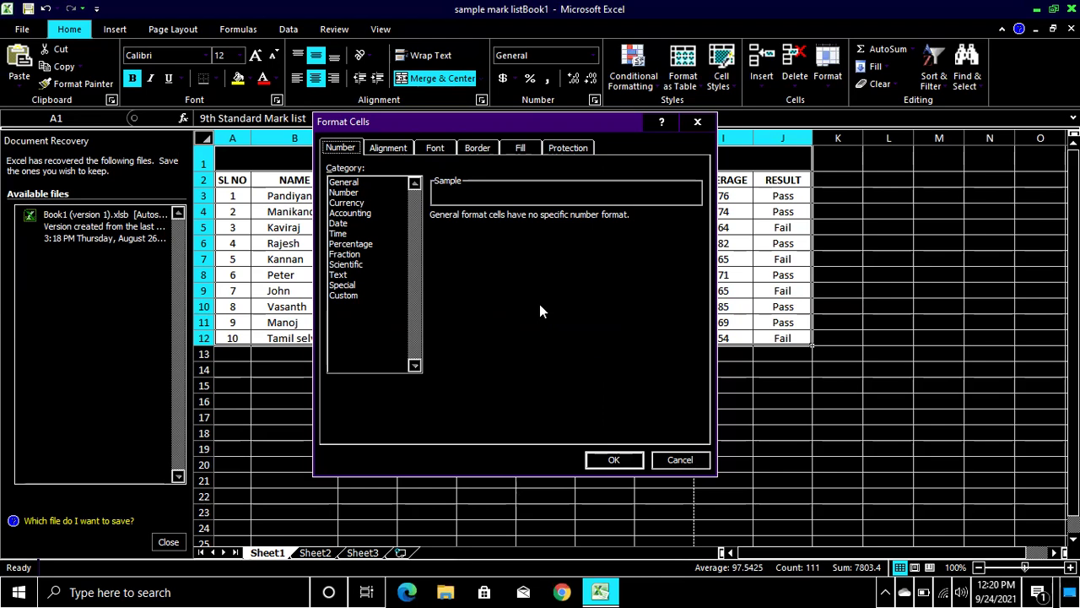
{"action": "key", "text": "ctrl+Tab"}
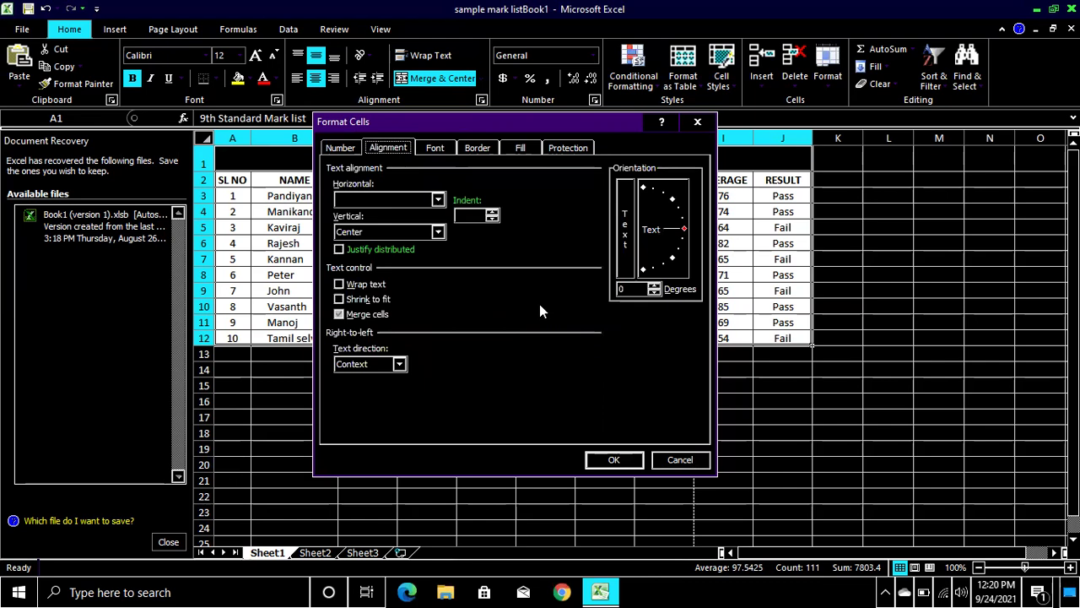
{"action": "key", "text": "ctrl+Tab"}
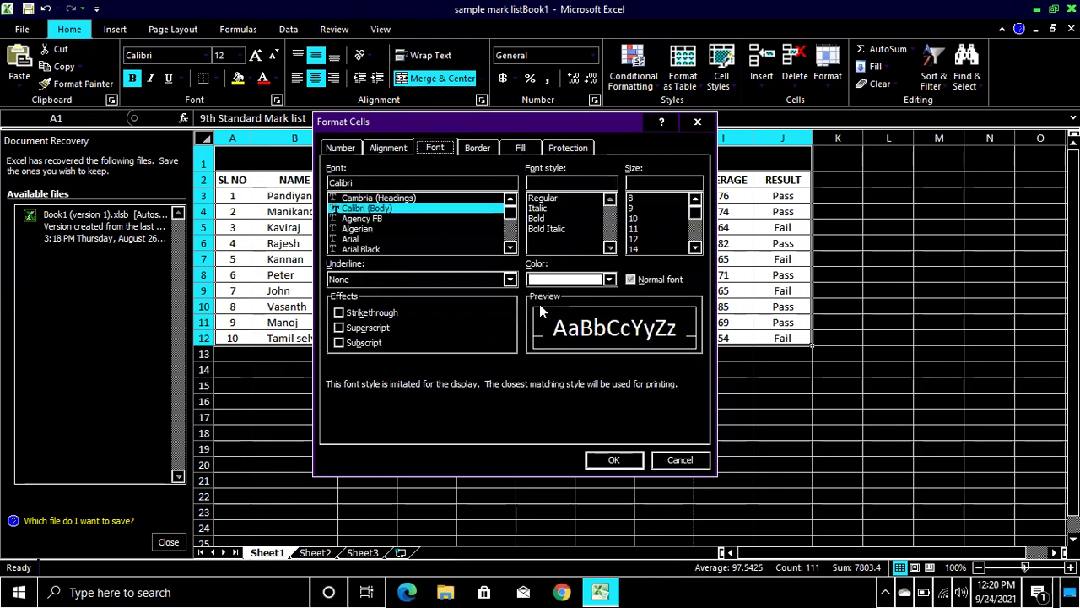
{"action": "key", "text": "ctrl+Tab"}
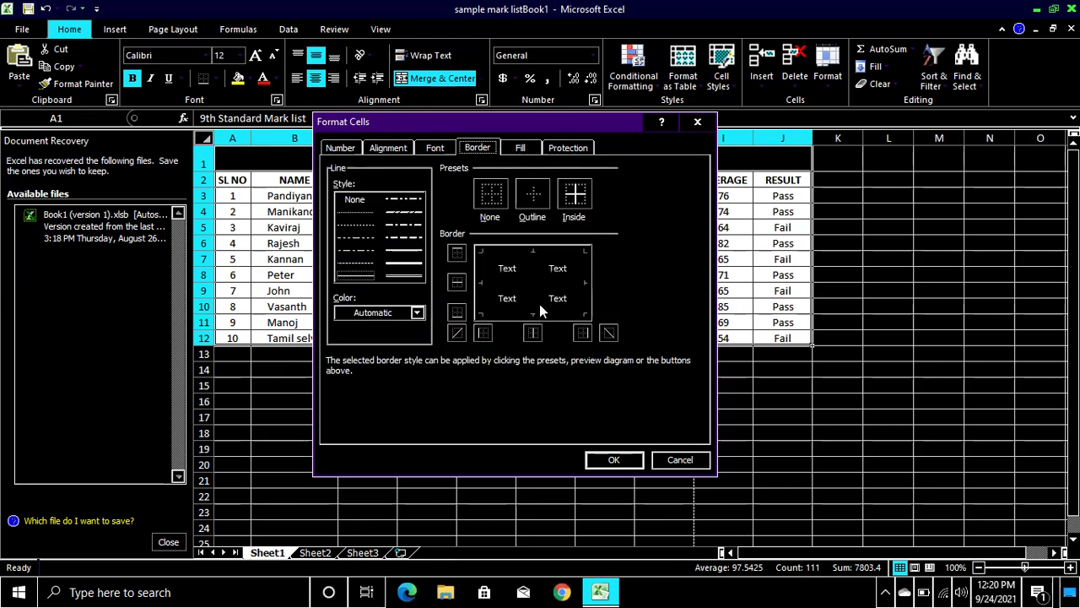
{"action": "key", "text": "ctrl+Tab"}
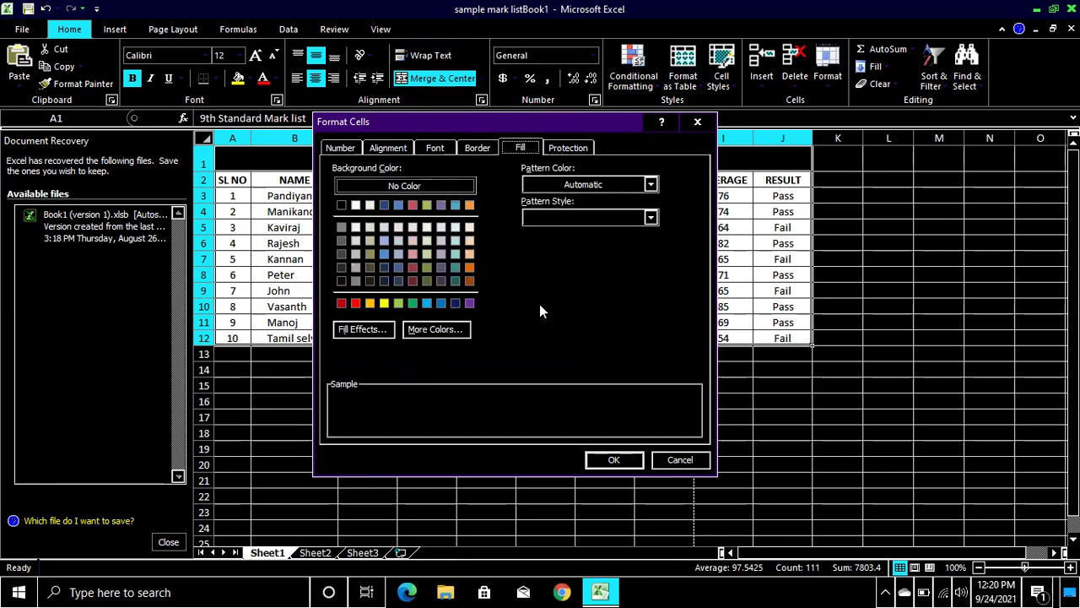
{"action": "key", "text": "ctrl+Tab"}
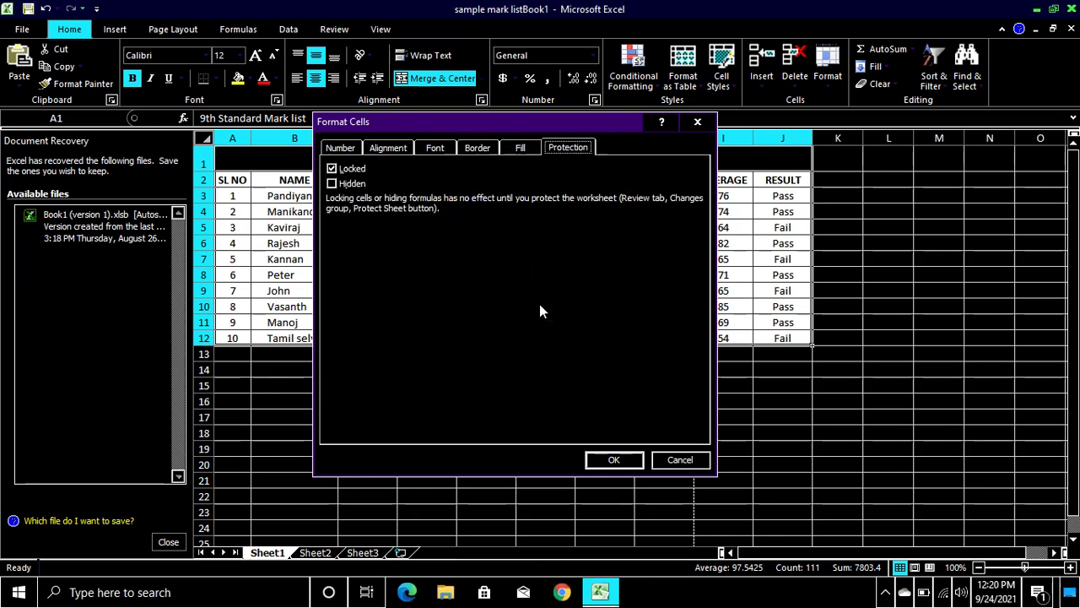
{"action": "key", "text": "ctrl+Tab"}
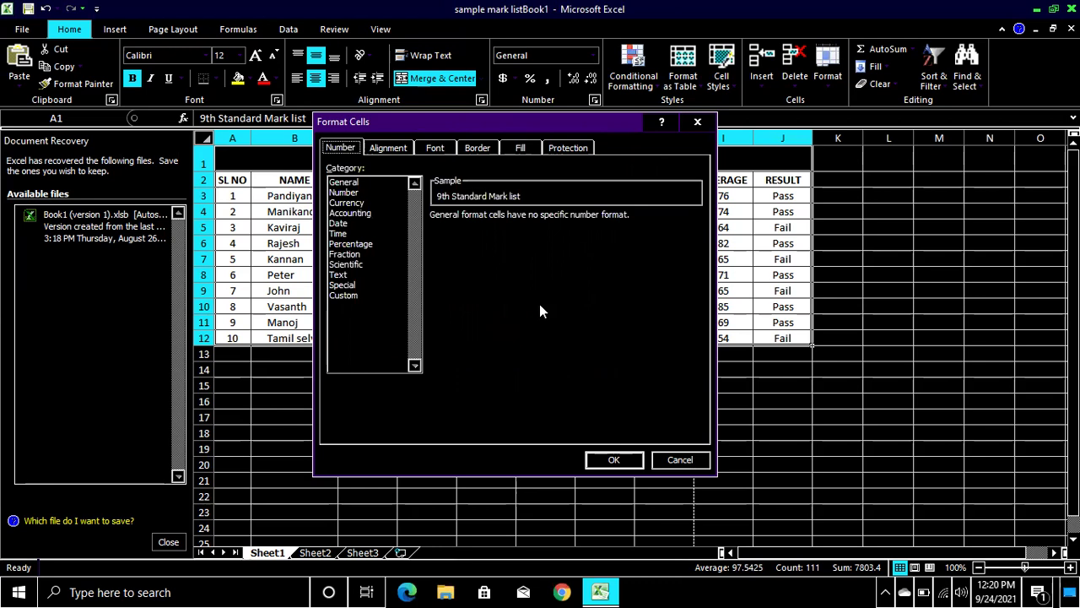
{"action": "key", "text": "ctrl+Tab"}
{"action": "key", "text": "ctrl+Tab"}
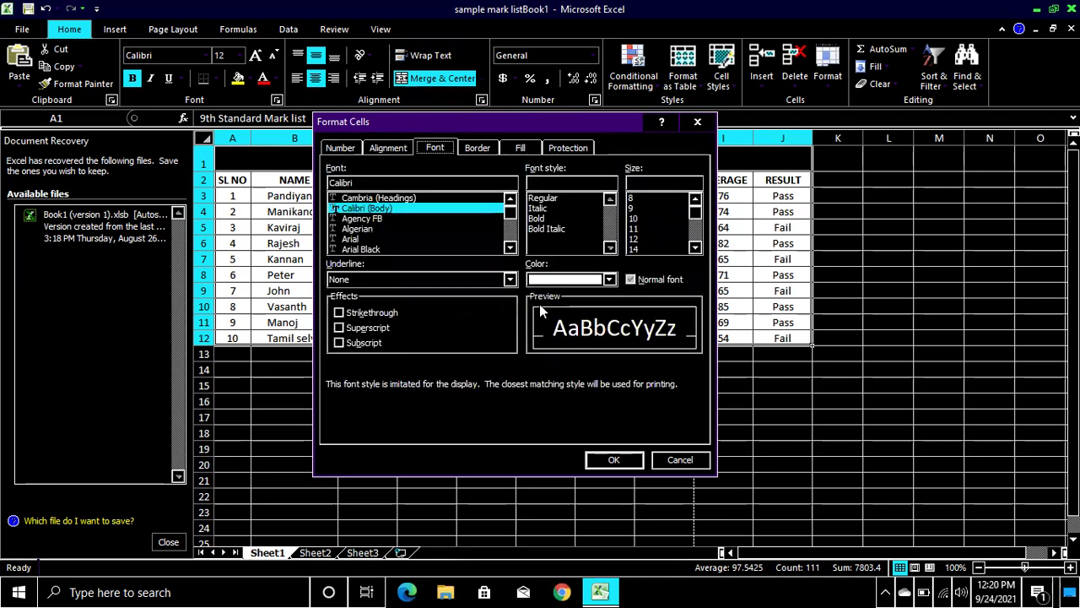
{"action": "key", "text": "ctrl+Tab"}
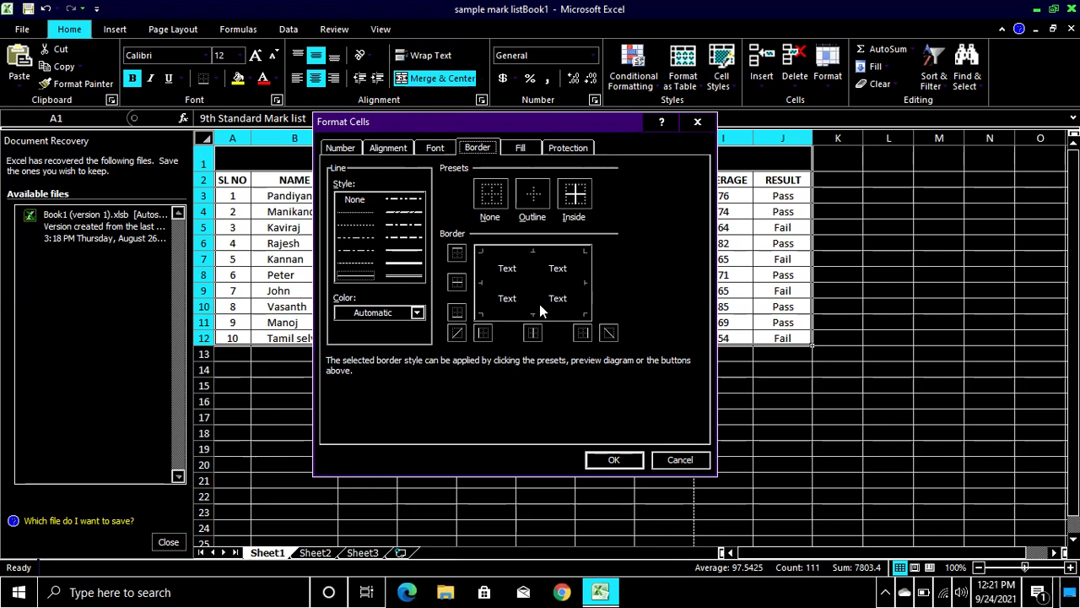
- Compare the dashed border line styles and settle on dash-dot-dot
{"action": "key", "text": "Tab"}
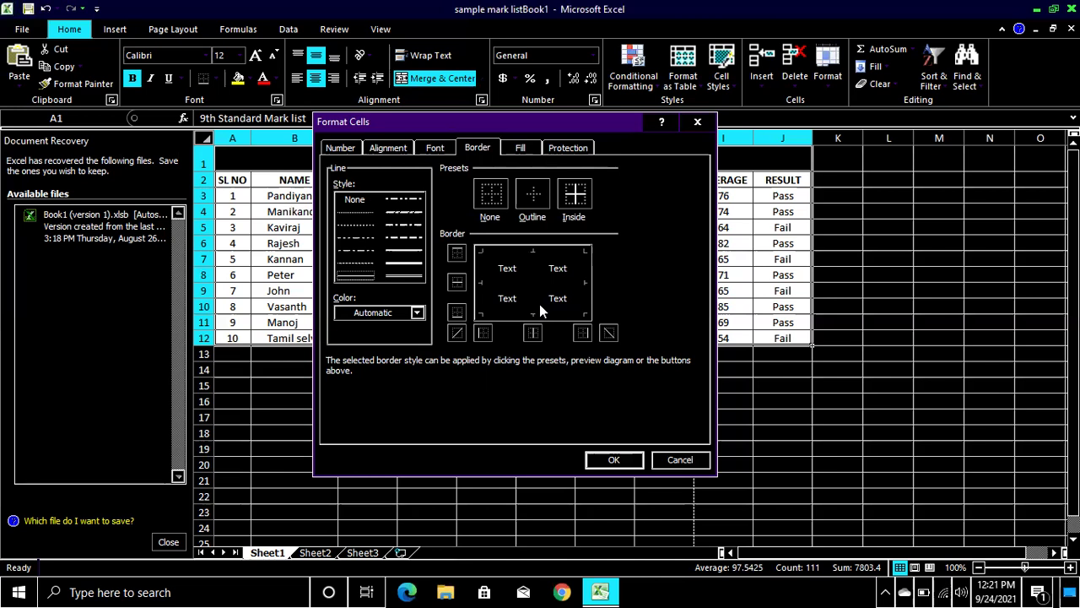
{"action": "key", "text": "Down"}
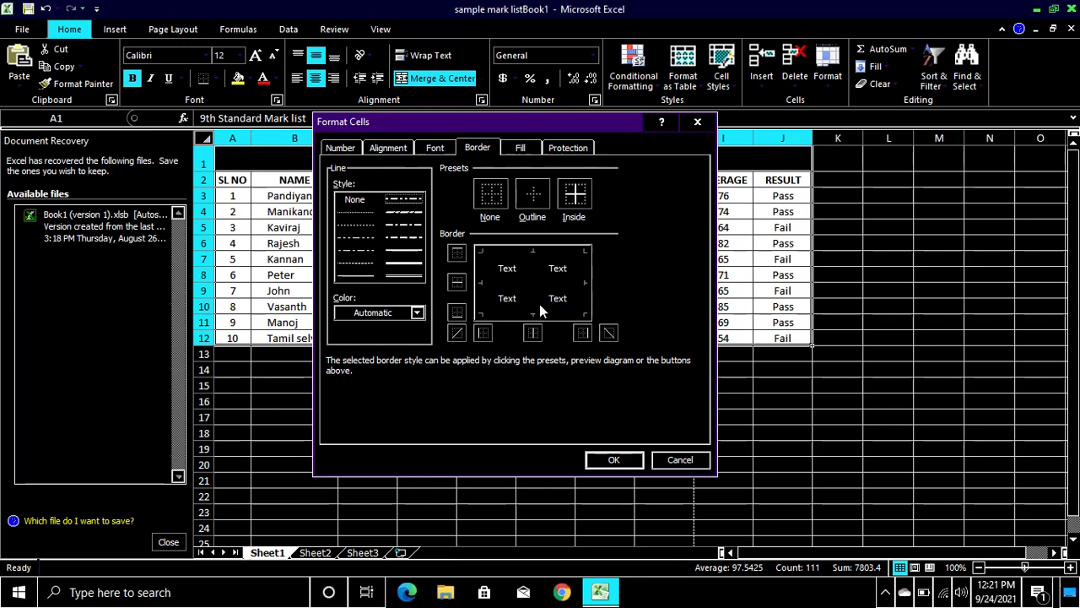
{"action": "key", "text": "Down"}
{"action": "key", "text": "Down"}
{"action": "key", "text": "Down"}
{"action": "key", "text": "Down"}
{"action": "key", "text": "Down"}
{"action": "key", "text": "Down"}
{"action": "key", "text": "Down"}
{"action": "key", "text": "Down"}
{"action": "key", "text": "Down"}
{"action": "key", "text": "Down"}
{"action": "key", "text": "Down"}
{"action": "key", "text": "Down"}
{"action": "key", "text": "Down"}
{"action": "key", "text": "Down"}
{"action": "key", "text": "Up"}
{"action": "key", "text": "Down"}
{"action": "key", "text": "Down"}
{"action": "key", "text": "Down"}
{"action": "key", "text": "Down"}
{"action": "key", "text": "Down"}
{"action": "key", "text": "Down"}
{"action": "key", "text": "Down"}
{"action": "key", "text": "Down"}
{"action": "key", "text": "Up"}
{"action": "key", "text": "alt+o"}
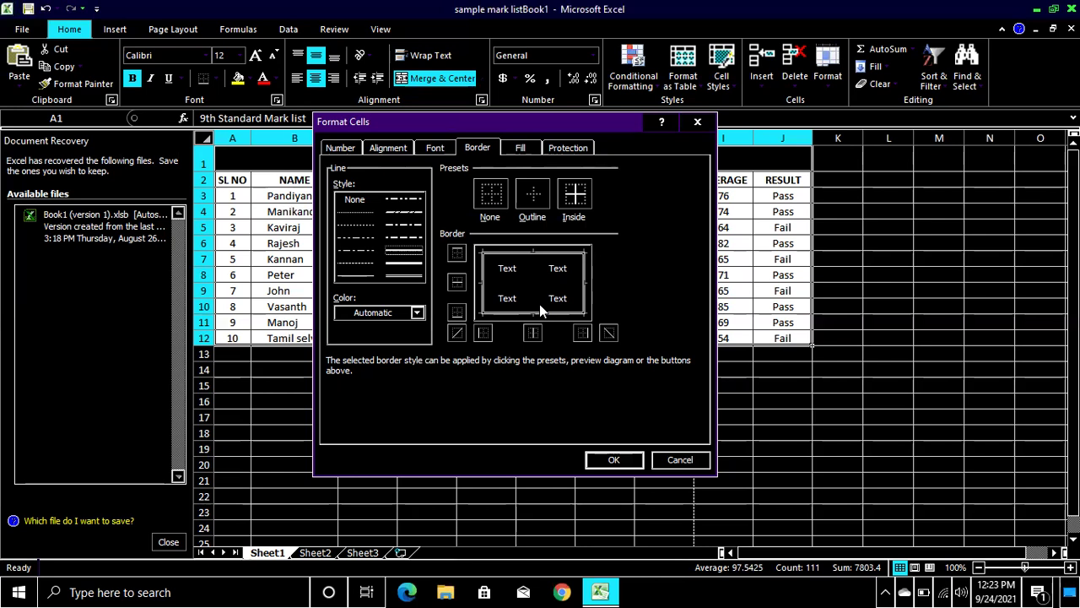
{"action": "key", "text": "alt+i"}
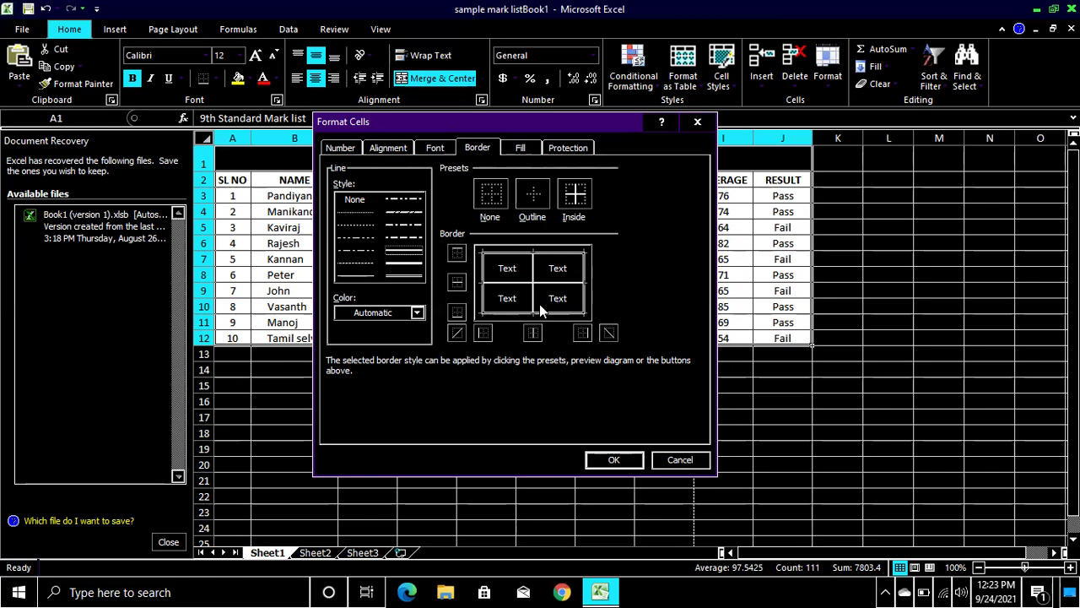
{"action": "key", "text": "Tab"}
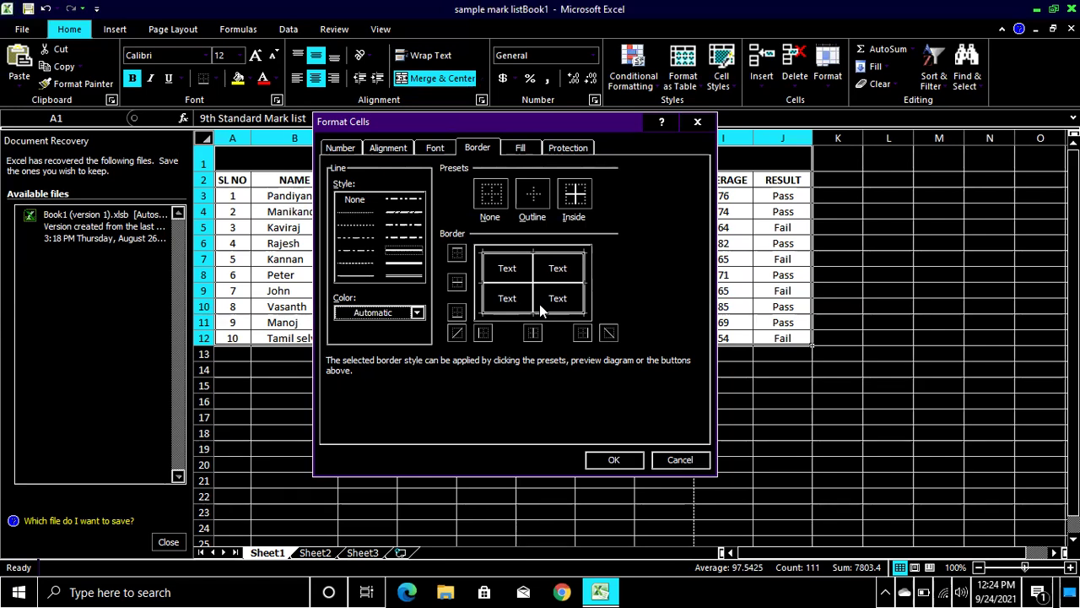
{"action": "key", "text": "Tab"}
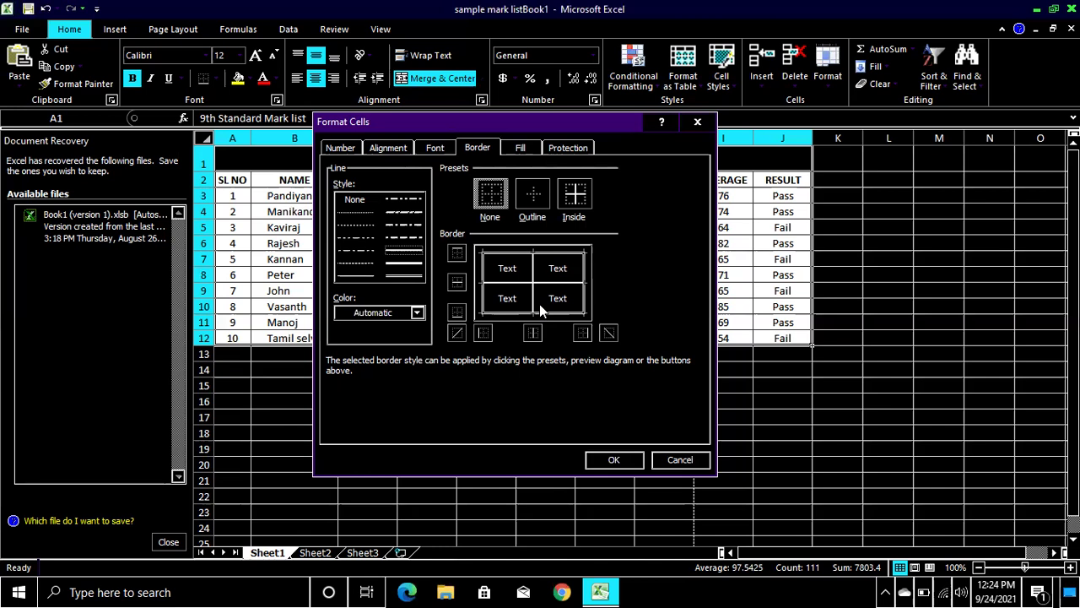
{"action": "key", "text": "Tab"}
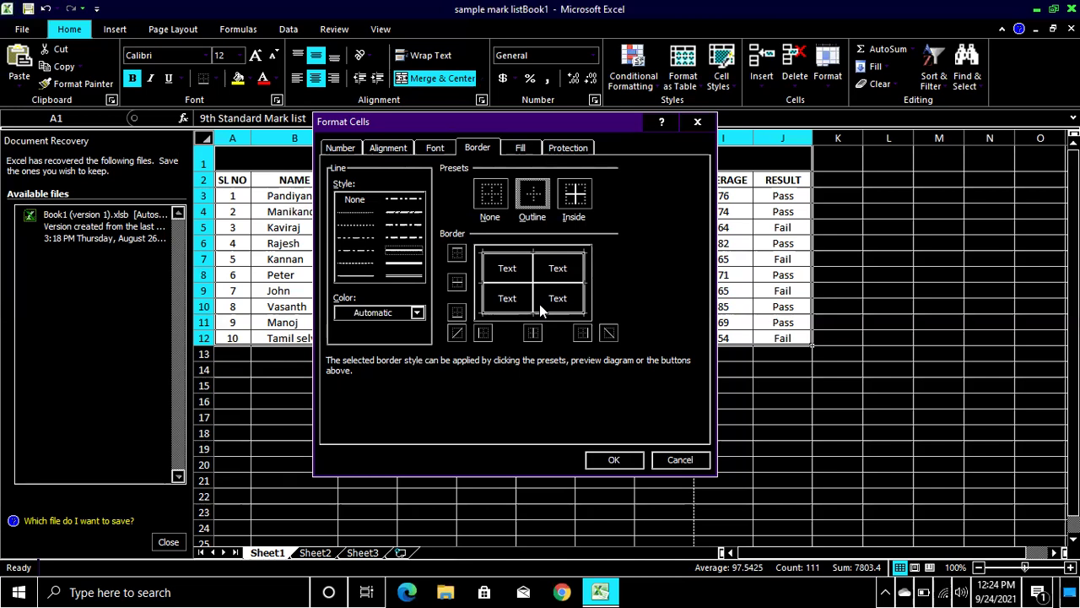
{"action": "key", "text": "Tab"}
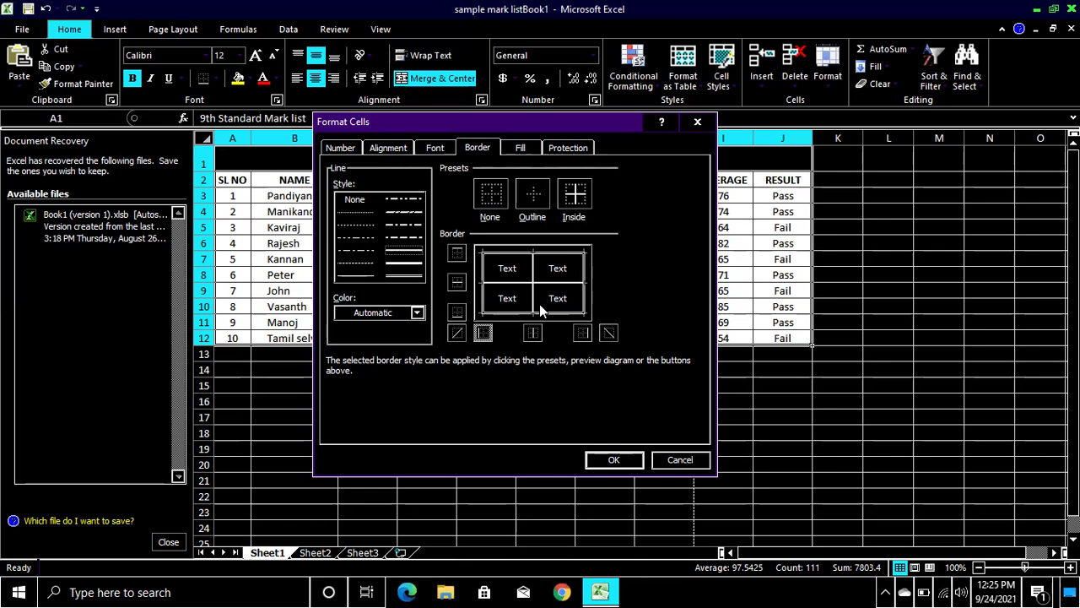
{"action": "key", "text": "Tab"}
{"action": "key", "text": "Tab"}
{"action": "key", "text": "Tab"}
{"action": "key", "text": "Tab"}
{"action": "key", "text": "Tab"}
{"action": "key", "text": "Tab"}
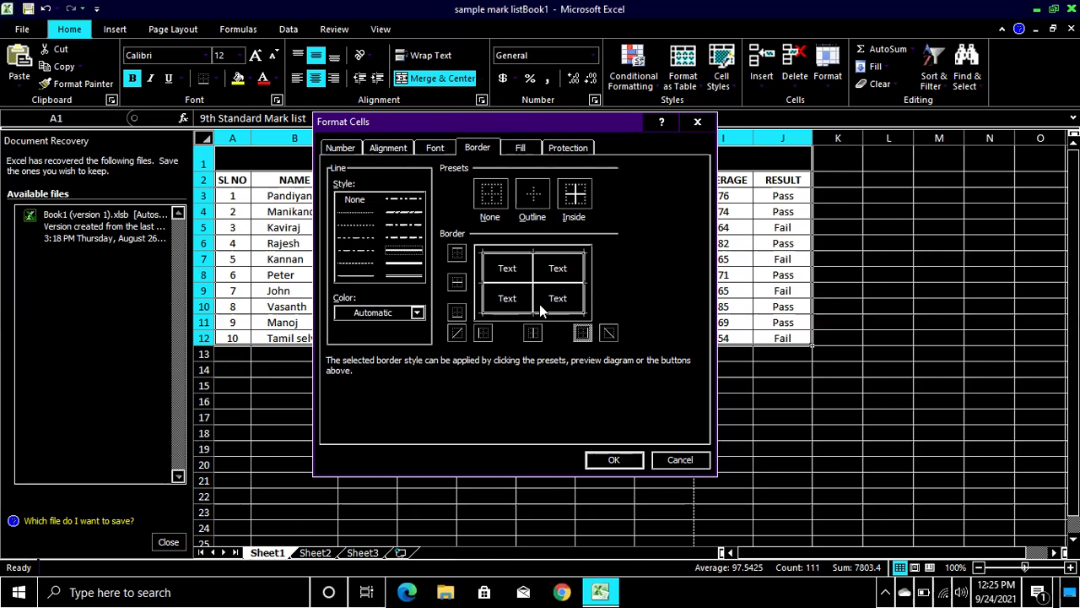
{"action": "key", "text": "shift+Tab"}
{"action": "key", "text": "shift+Tab"}
{"action": "key", "text": "shift+Tab"}
{"action": "key", "text": "shift+Tab"}
{"action": "key", "text": "Tab"}
{"action": "key", "text": "Tab"}
{"action": "key", "text": "Tab"}
{"action": "key", "text": "Tab"}
{"action": "key", "text": "Tab"}
- Confirm Format Cells so Outline and Inside borders apply to every cell in A1:J12
{"action": "key", "text": "Return"}
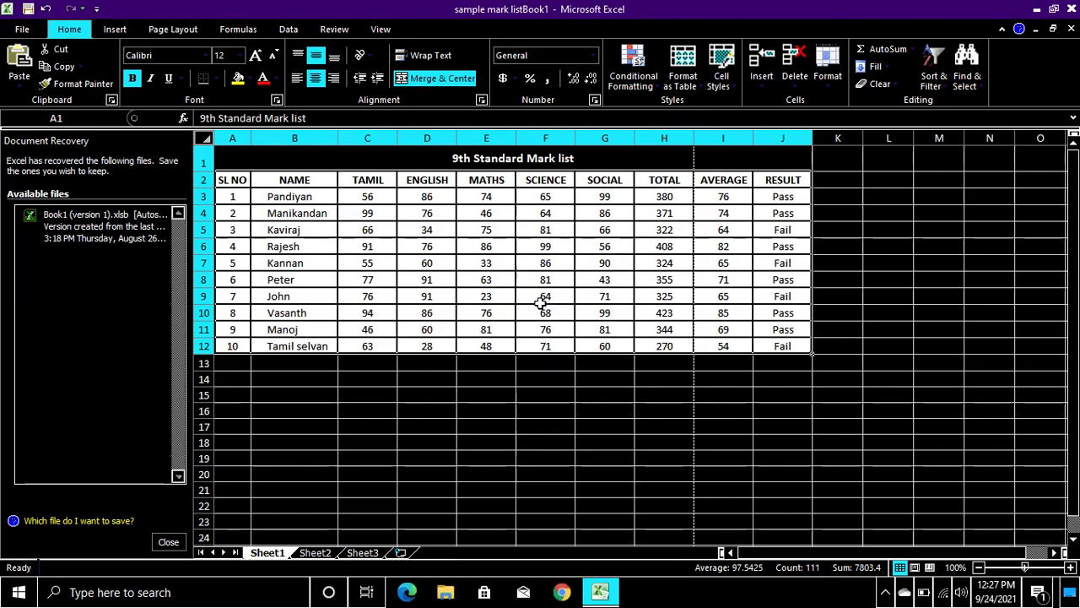
{"action": "key", "text": "Down"}
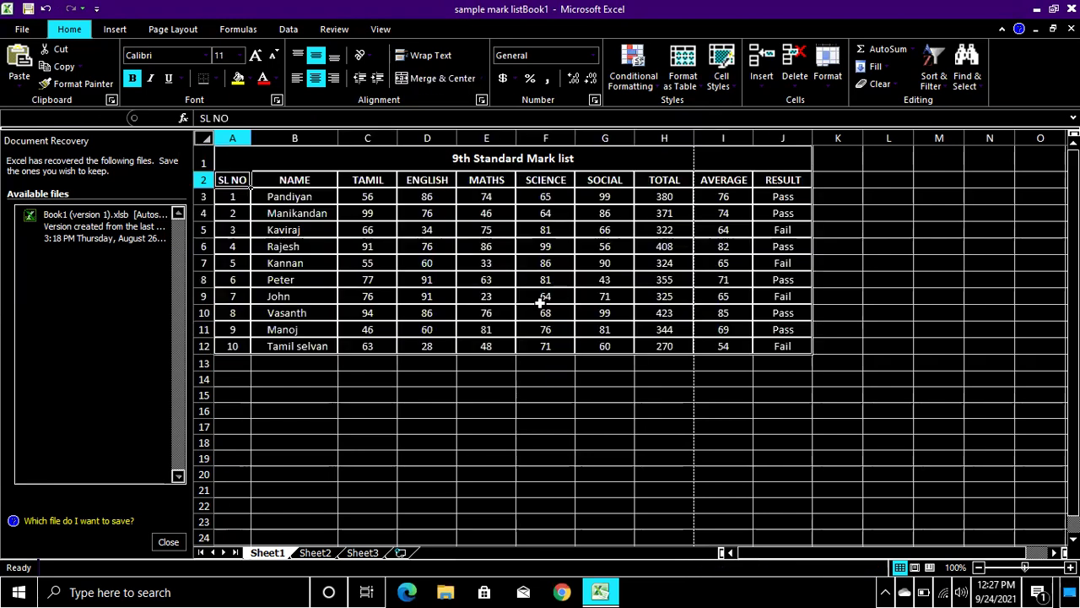
{"action": "key", "text": "Up"}
{"action": "key", "text": "Down"}
{"action": "key", "text": "Down"}
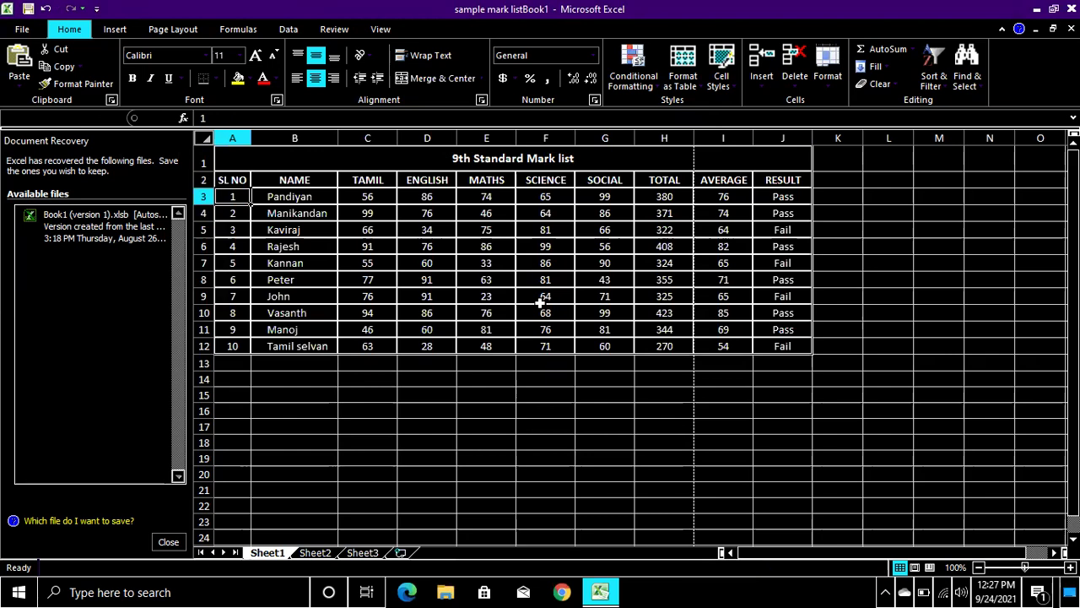
{"action": "key", "text": "Down"}
{"action": "key", "text": "Down"}
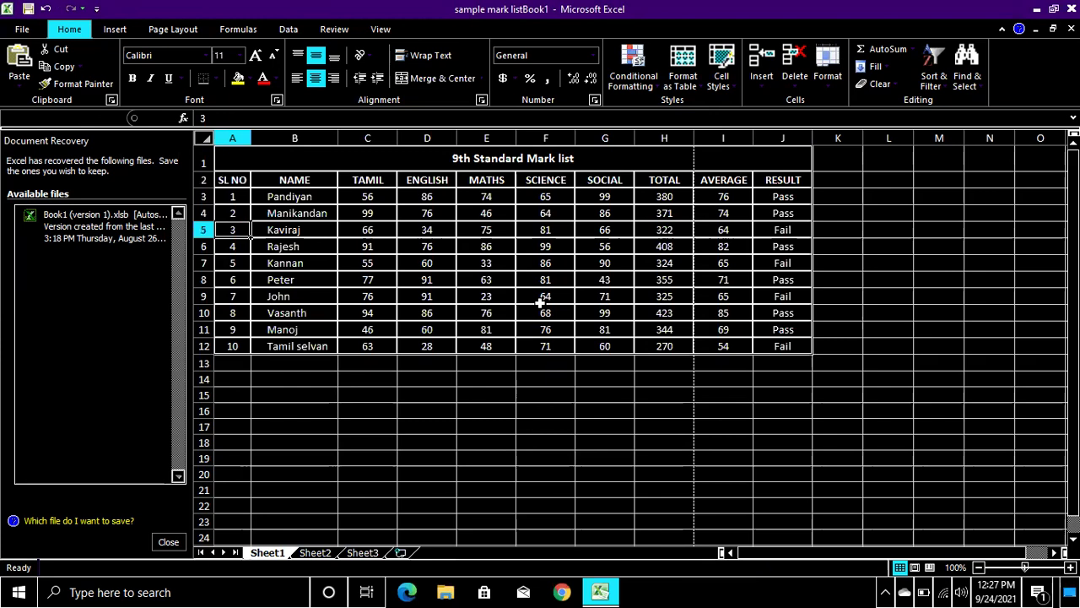
{"action": "key", "text": "ctrl+Home"}
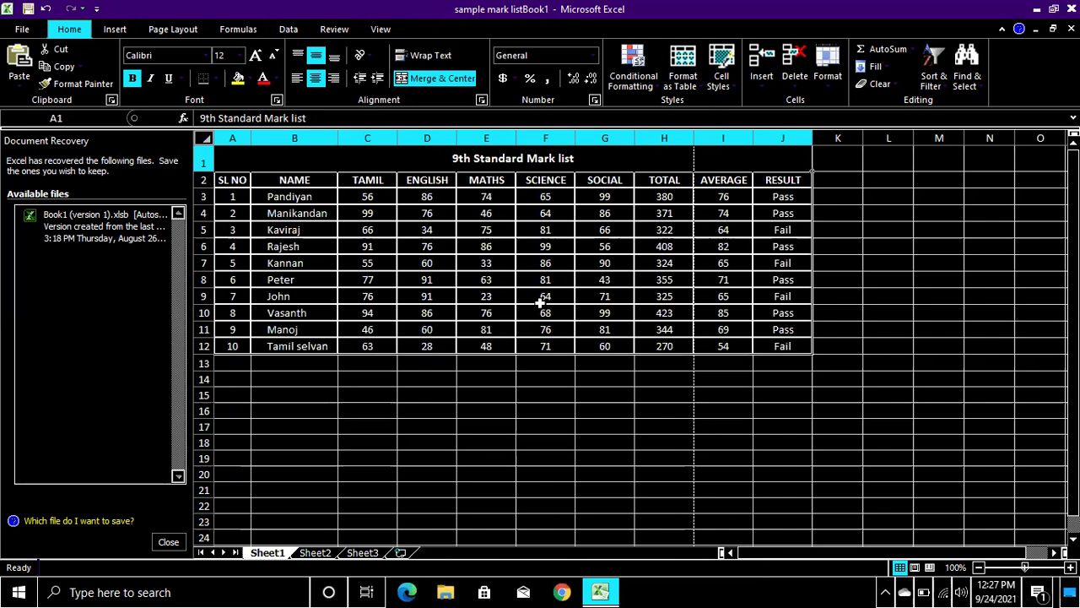
{"action": "key", "text": "Right"}
{"action": "key", "text": "Down"}
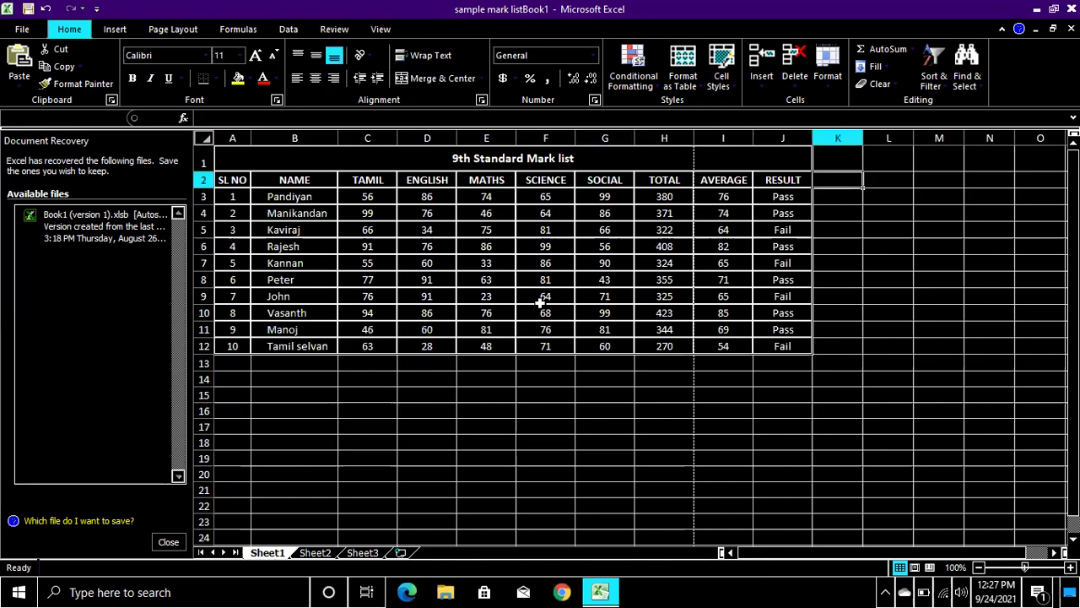
{"action": "key", "text": "Left"}
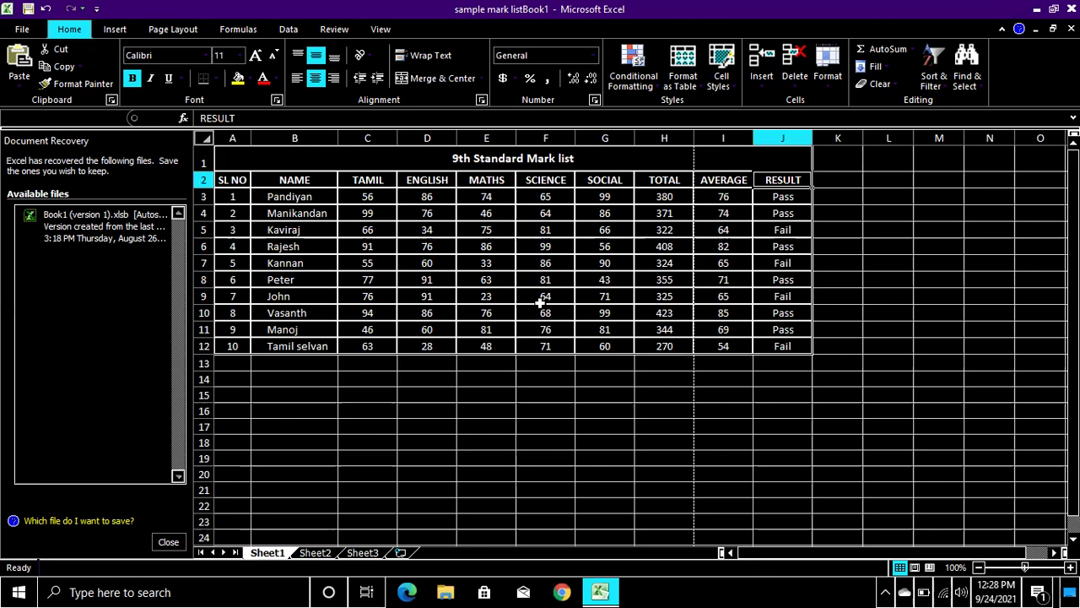
{"action": "key", "text": "Right"}
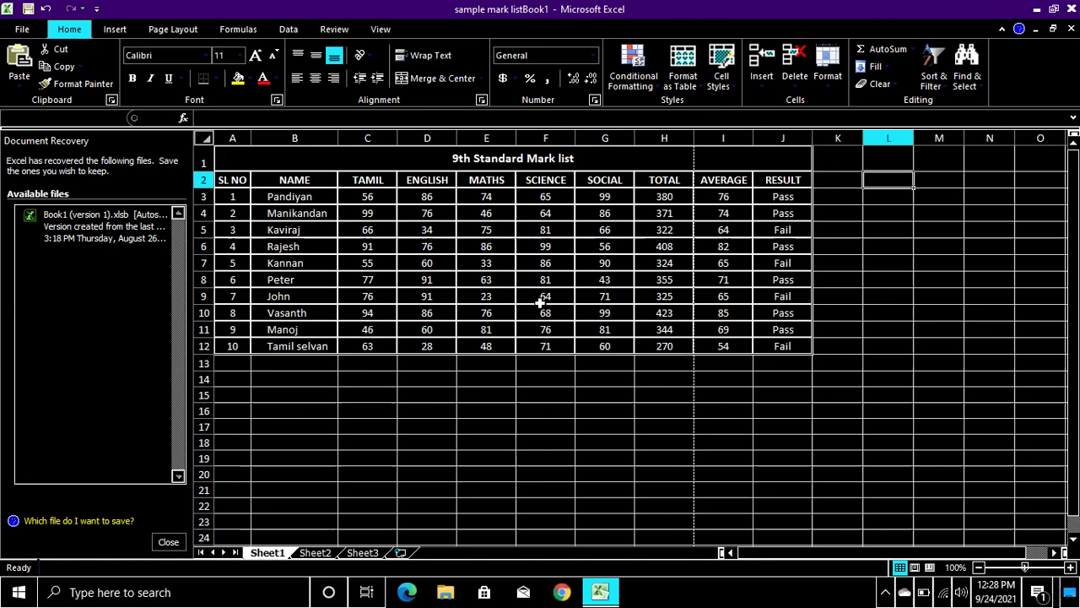
{"action": "key", "text": "Left"}
{"action": "key", "text": "Home"}
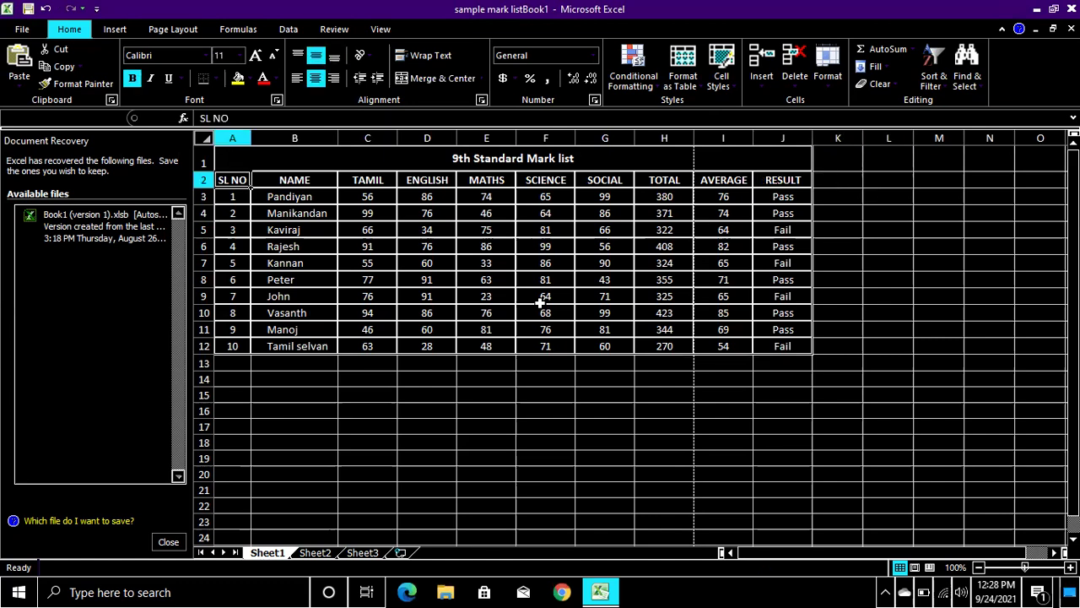
{"action": "key", "text": "Down"}
{"action": "key", "text": "Down"}
{"action": "key", "text": "Right"}
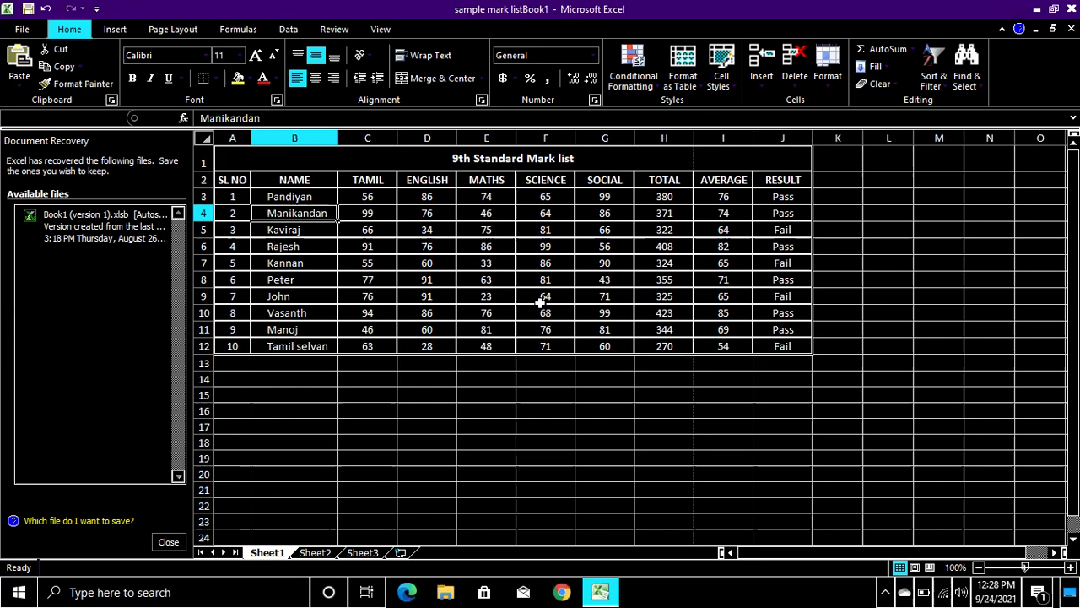
{"action": "key", "text": "Right"}
{"action": "key", "text": "Left"}
{"action": "key", "text": "Right"}
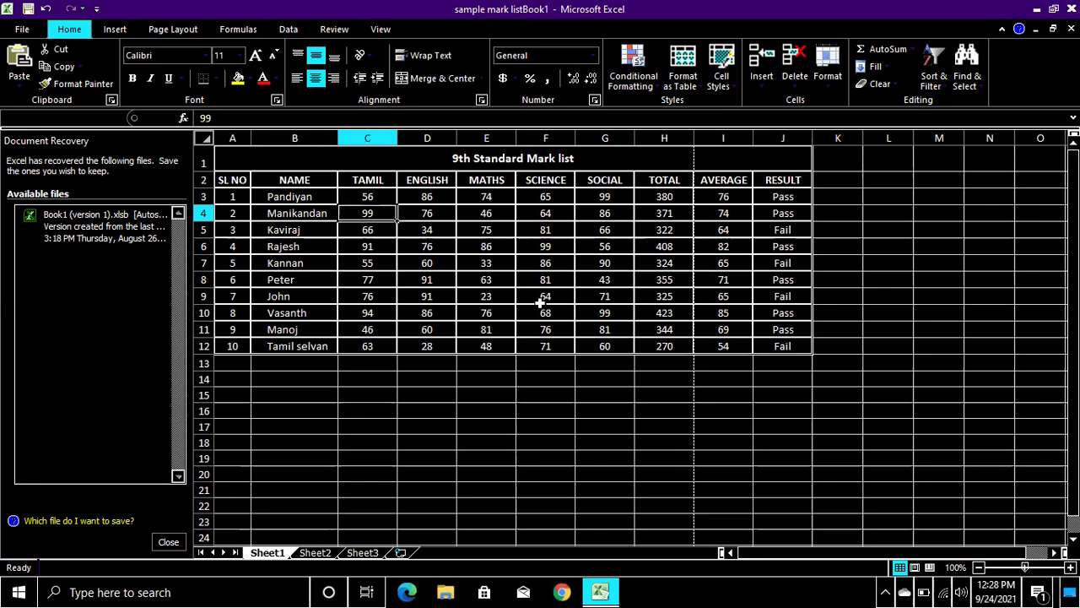
{"action": "key", "text": "Right"}
{"action": "key", "text": "Left"}
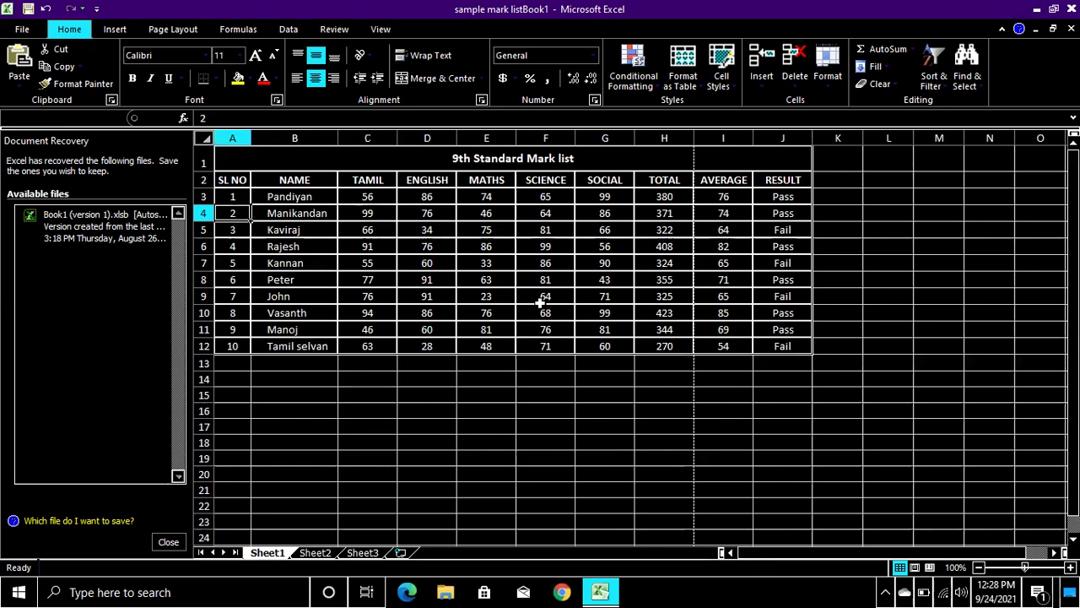
{"action": "key", "text": "Left"}
{"action": "key", "text": "Right"}
{"action": "key", "text": "Down"}
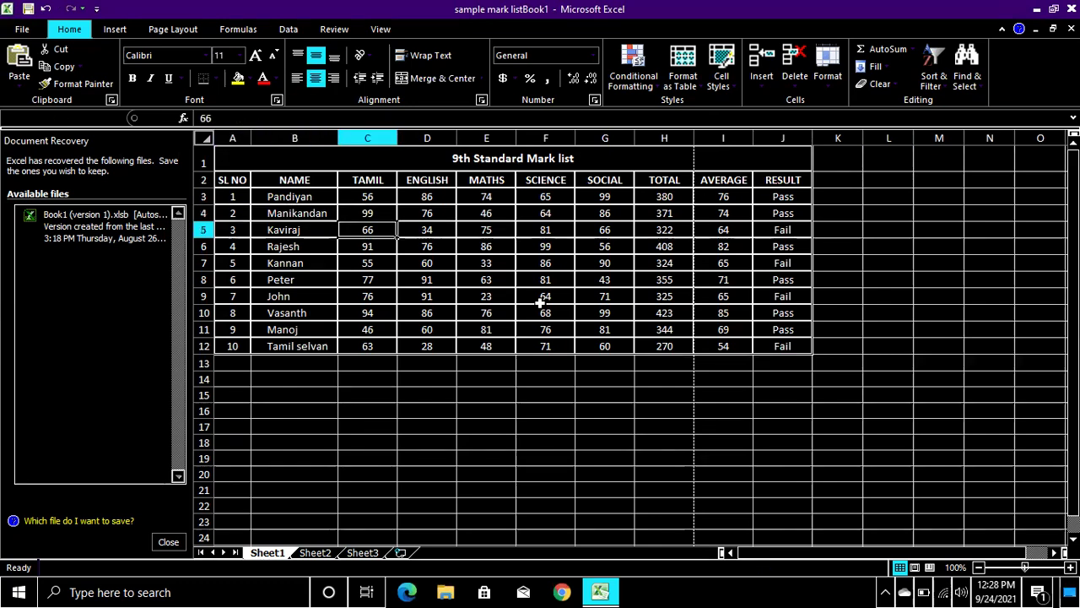
{"action": "key", "text": "Right"}
{"action": "key", "text": "Home"}
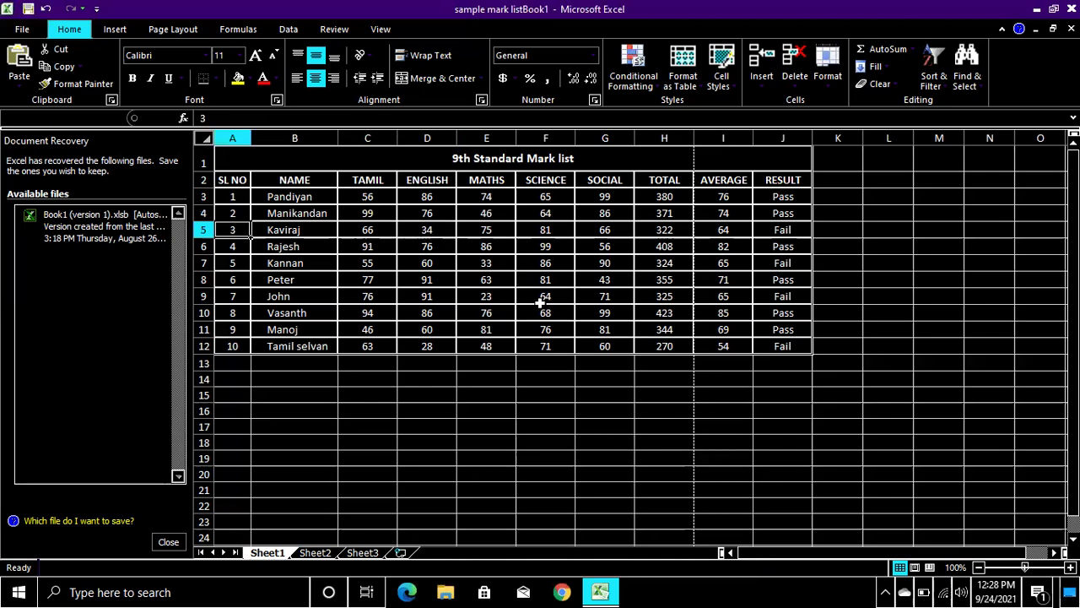
{"action": "key", "text": "Right"}
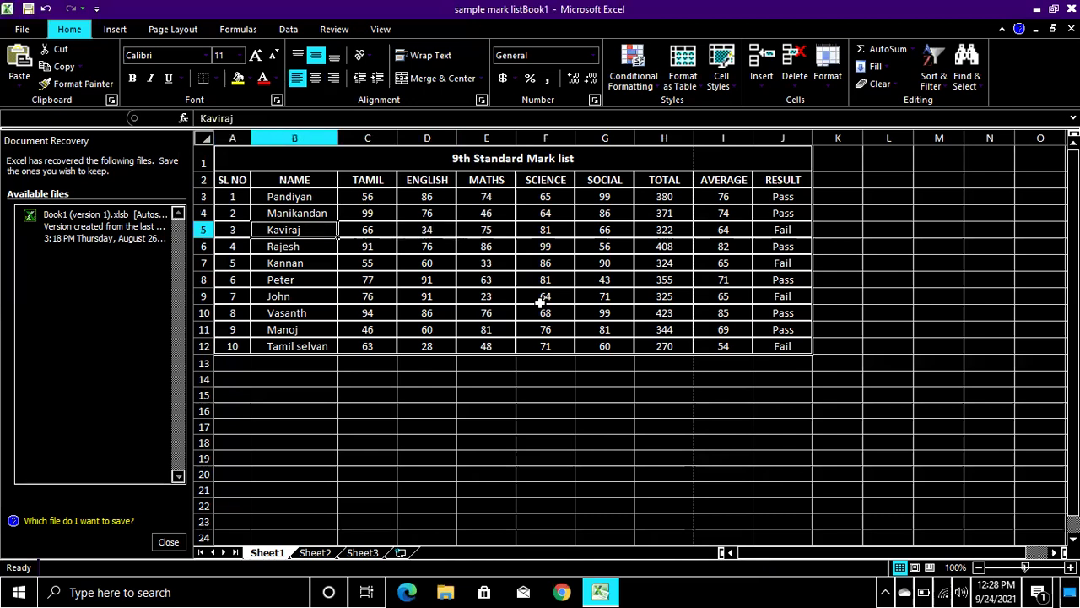